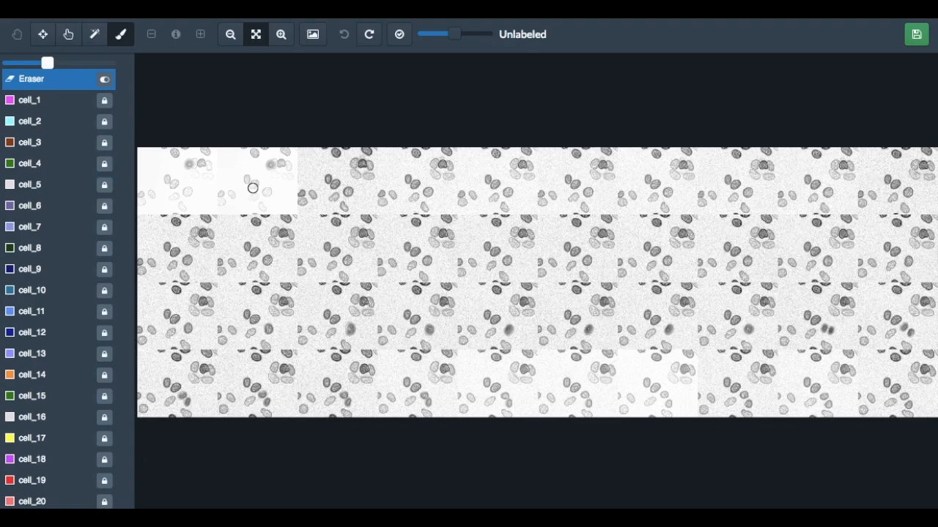
Paint the round nucleus in a second-row frame near the montage's middle as cell_1, using a small brush that fits inside it.
click(282, 42)
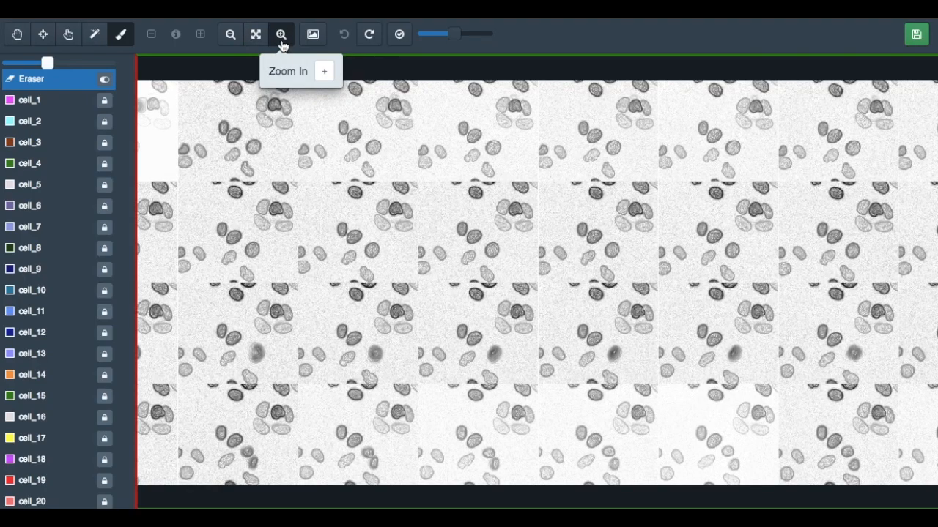
click(282, 43)
click(282, 43)
click(282, 43)
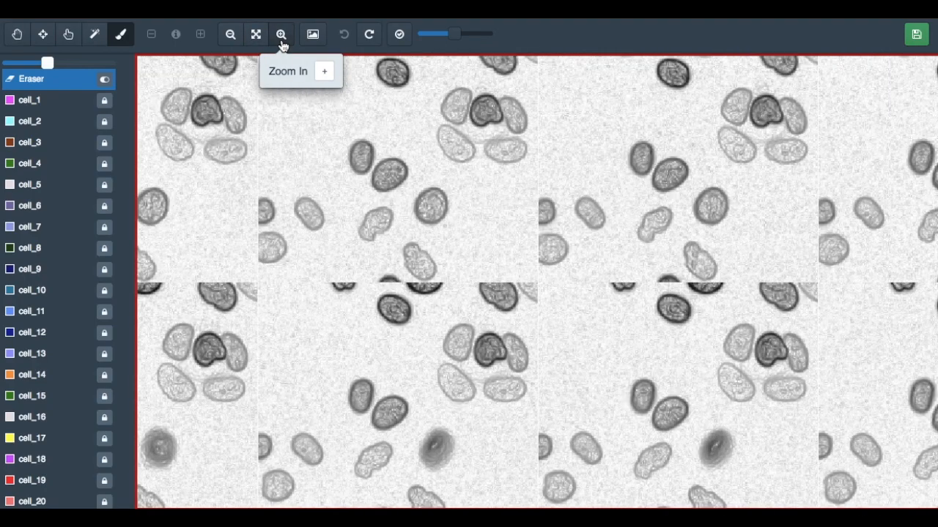
click(282, 43)
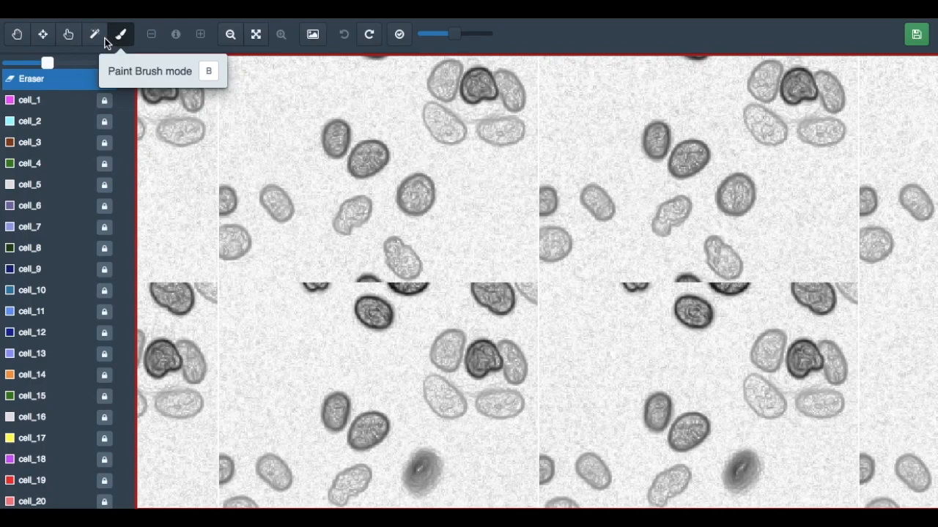
click(56, 100)
drag(46, 63, 13, 63)
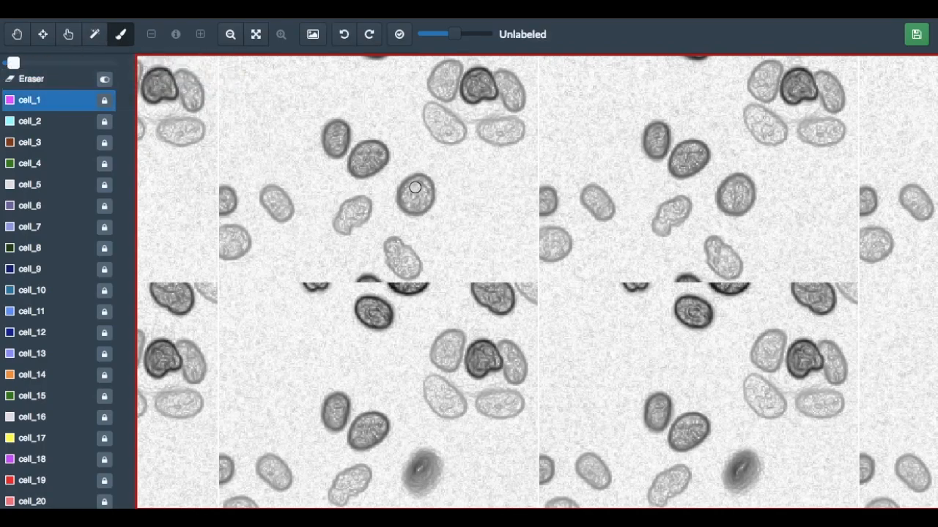
mouse_move(427, 184)
mouse_down()
mouse_move(409, 186)
mouse_move(416, 210)
mouse_move(429, 191)
mouse_move(423, 181)
mouse_move(415, 200)
mouse_up()
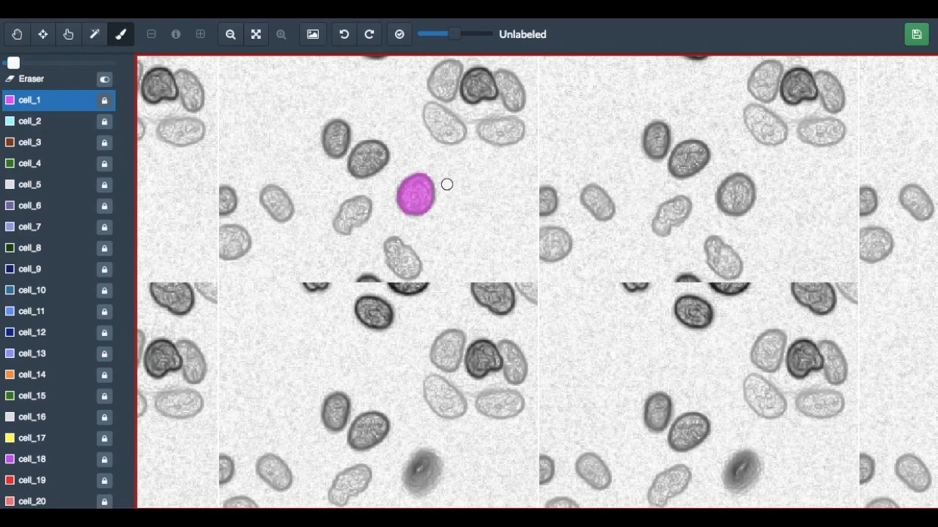
Slightly lower the label opacity, and undo and redo the last cell_1 painting action.
mouse_move(455, 34)
mouse_down()
mouse_move(436, 34)
mouse_move(464, 34)
mouse_move(451, 36)
mouse_up()
click(344, 34)
click(368, 34)
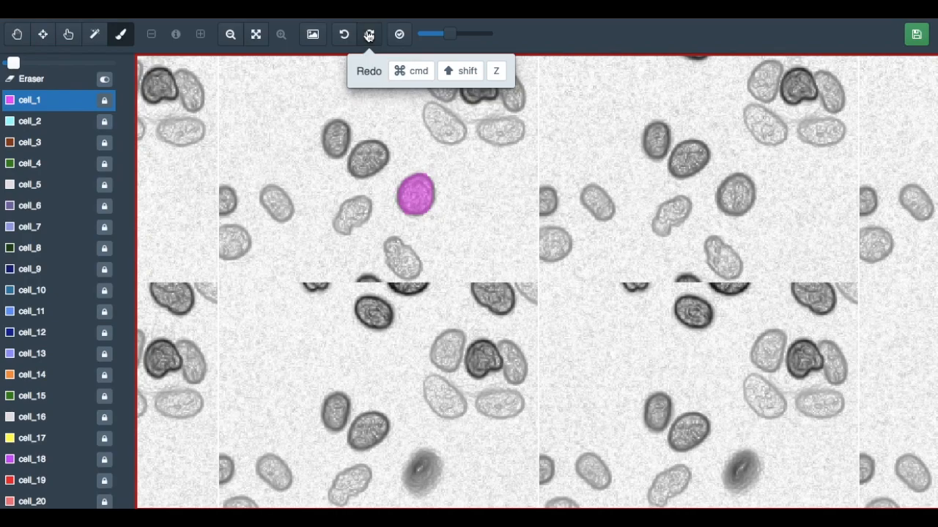
Unlock cell_1 for erasing, and paint the matching nucleus in the adjacent frame as cell_1 with a slightly larger brush.
click(86, 87)
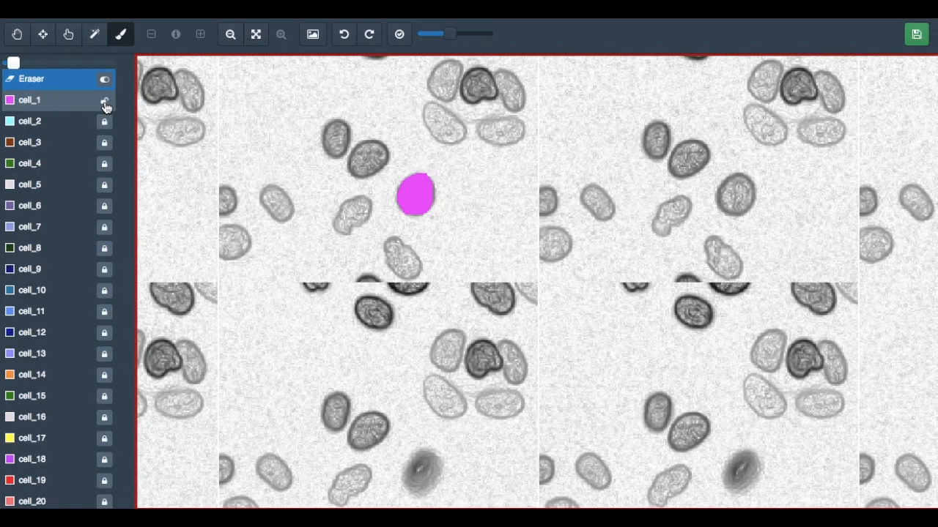
click(104, 102)
mouse_move(13, 63)
mouse_down()
mouse_move(47, 63)
mouse_move(16, 63)
mouse_up()
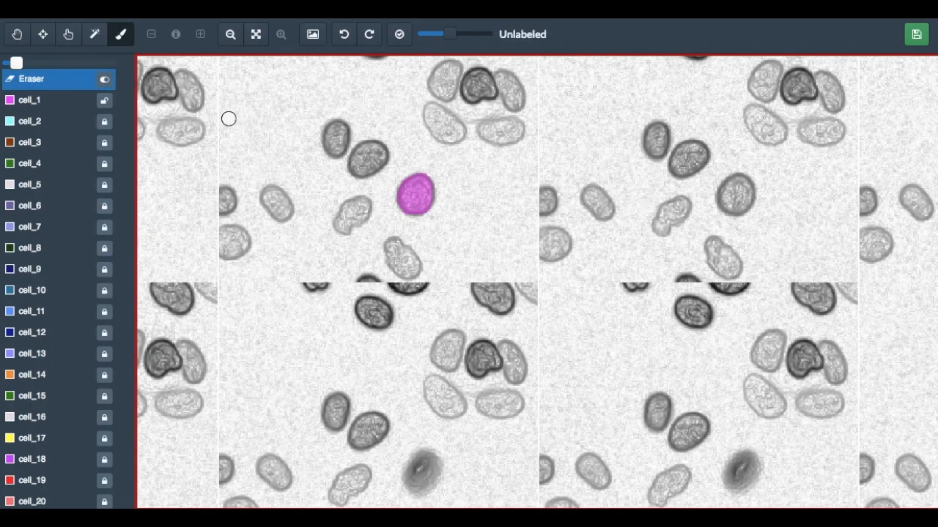
click(66, 102)
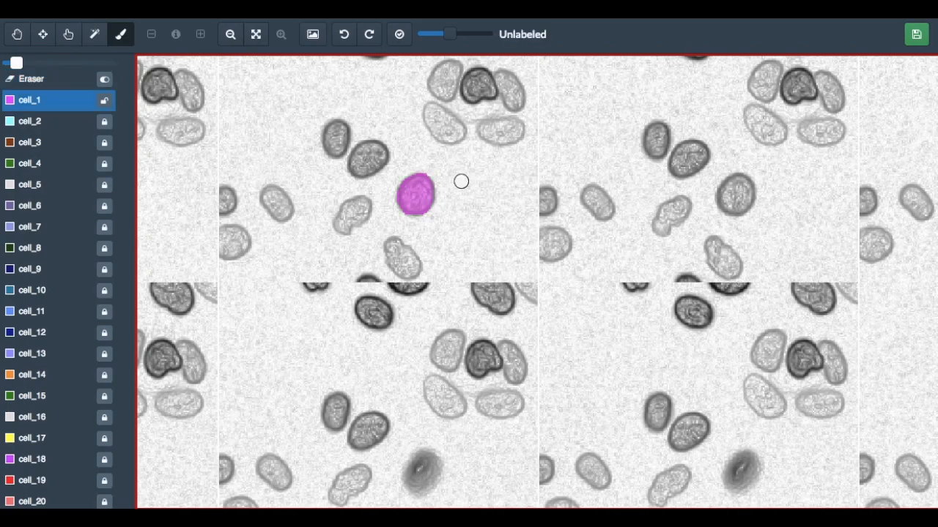
mouse_move(736, 185)
mouse_down()
mouse_move(724, 197)
mouse_move(728, 207)
mouse_move(744, 199)
mouse_move(735, 180)
mouse_move(734, 197)
mouse_up()
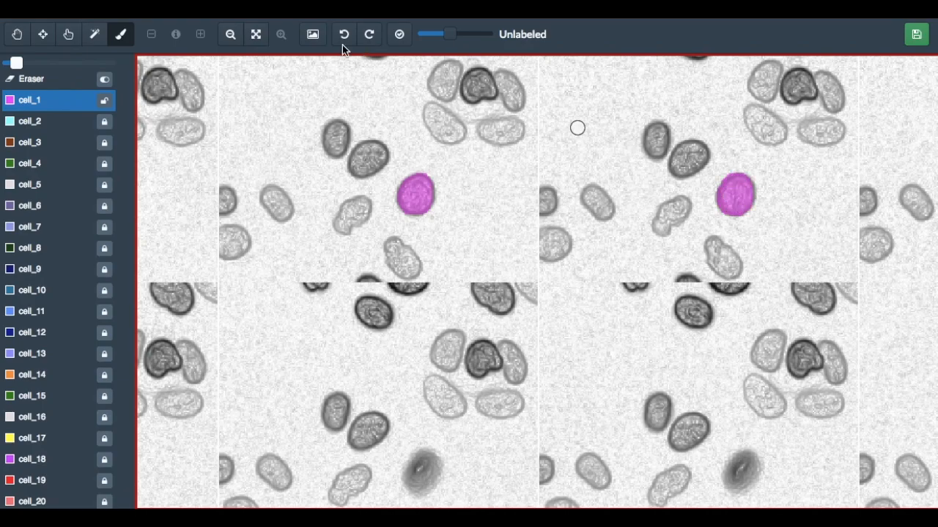
Examine the two cell_1 labels in the context of the whole frame montage.
click(224, 35)
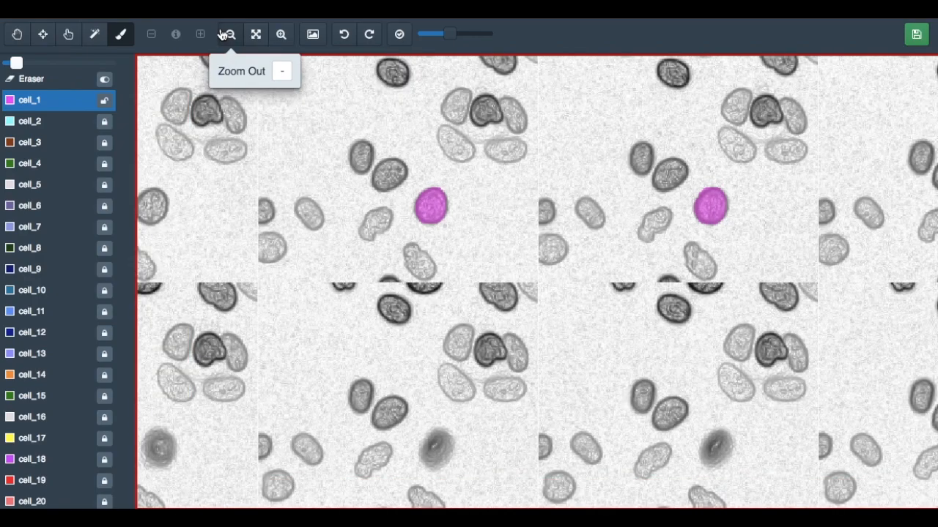
click(224, 35)
click(223, 34)
click(224, 34)
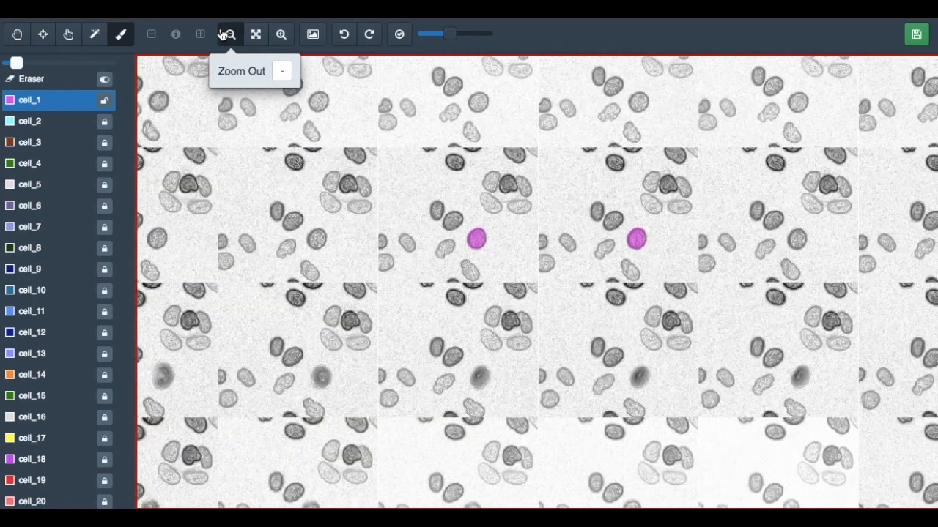
click(223, 35)
click(223, 35)
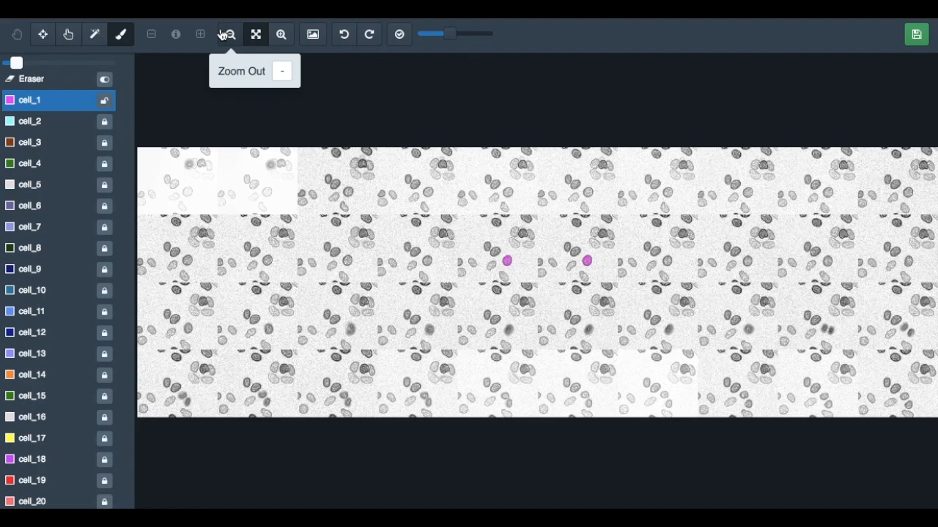
Cover the dark upper nucleus in two adjacent third-row frames with cell_2, using a large brush that extends past its outline.
click(280, 34)
click(281, 34)
click(281, 35)
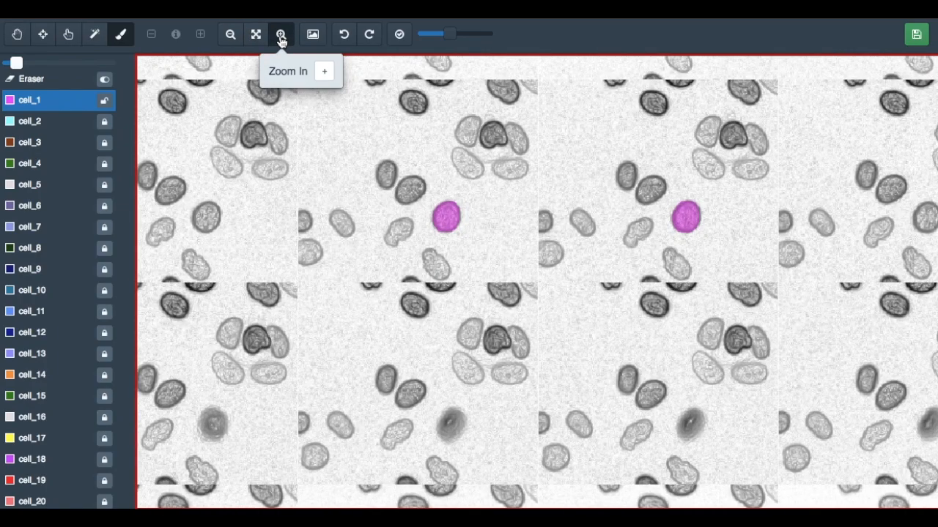
click(281, 34)
scroll(408, 262, down, 3)
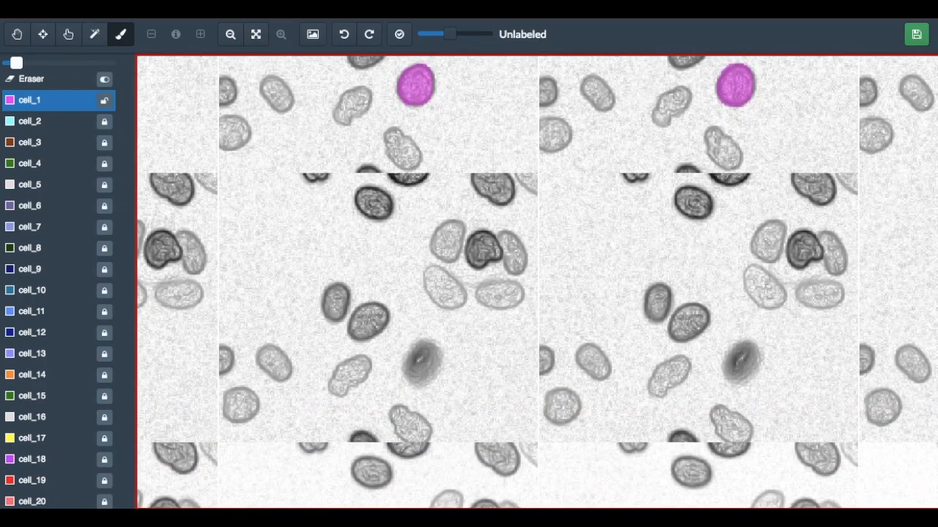
click(63, 123)
drag(16, 63, 54, 60)
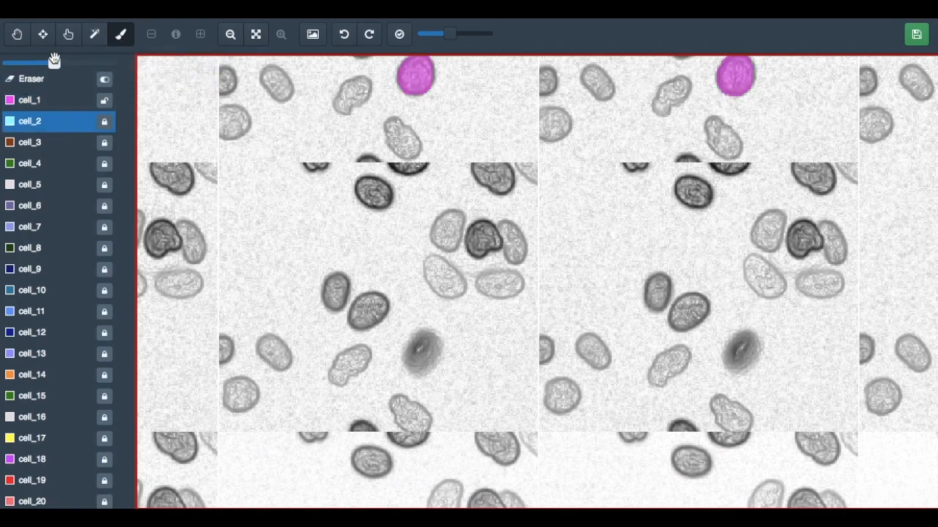
drag(362, 192, 383, 198)
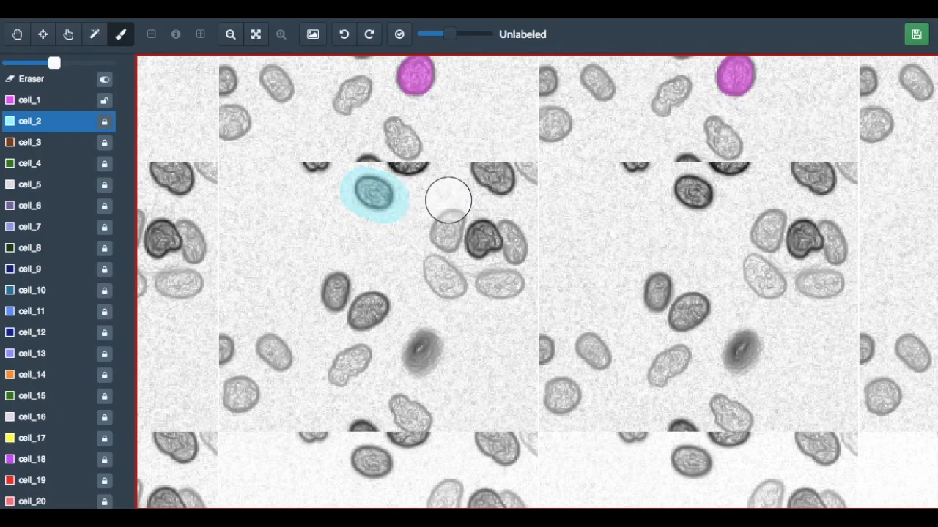
drag(677, 192, 696, 198)
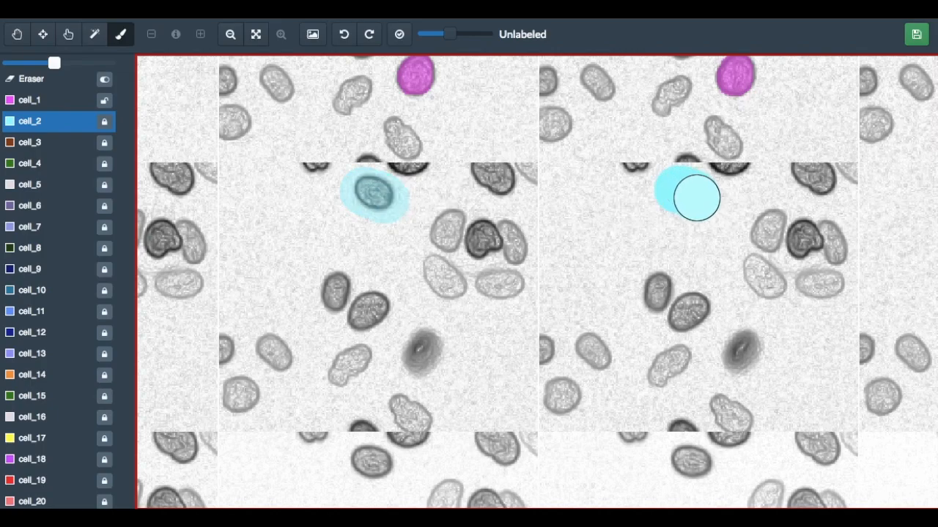
Unlock cell_2 and erase its excess background around both nuclei with the magic wand.
click(97, 43)
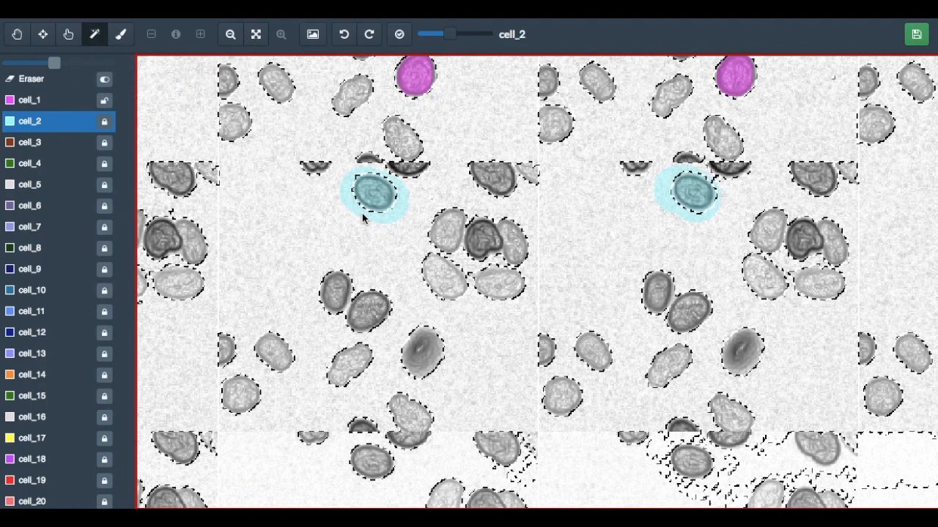
click(104, 123)
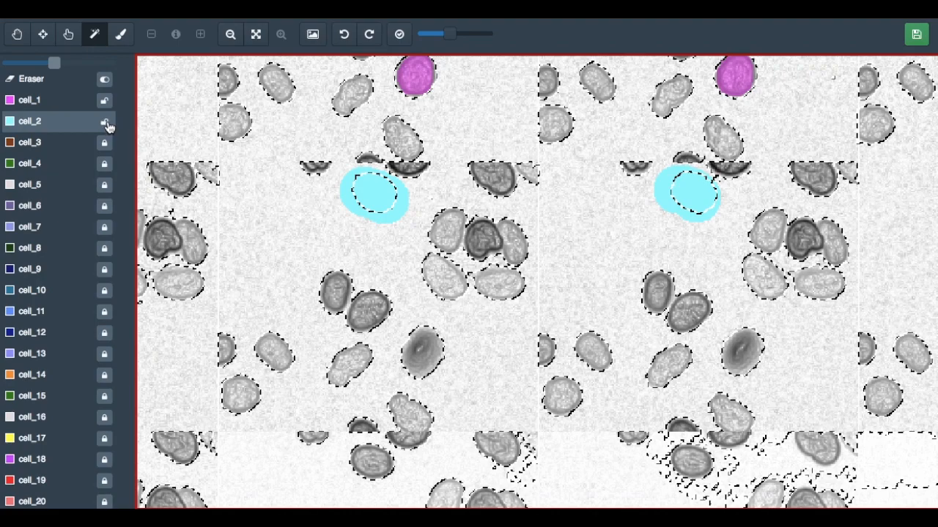
click(88, 79)
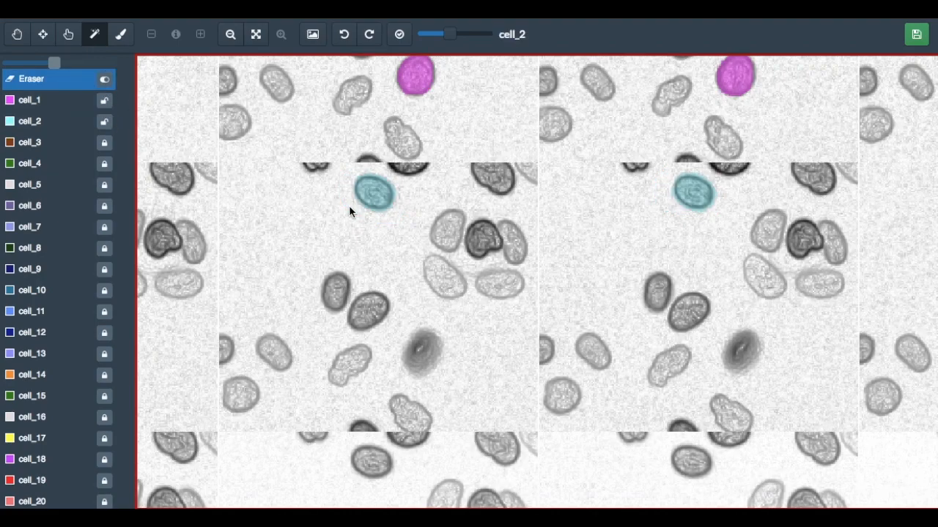
Examine the labeled cells and surrounding frames, following the dark nucleus across the sequence, and view the whole montage.
scroll(349, 211, right, 5)
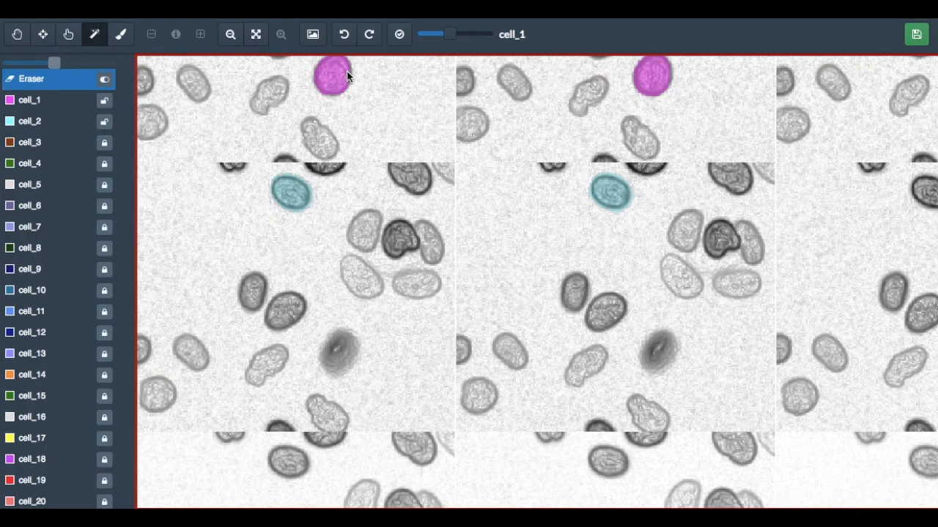
click(230, 37)
click(230, 36)
click(230, 37)
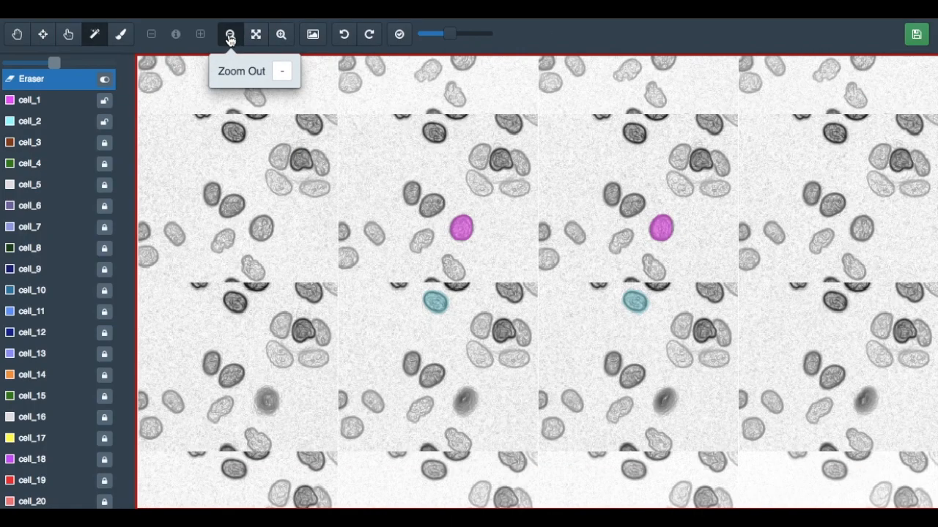
click(230, 40)
key(space)
drag(499, 278, 262, 230)
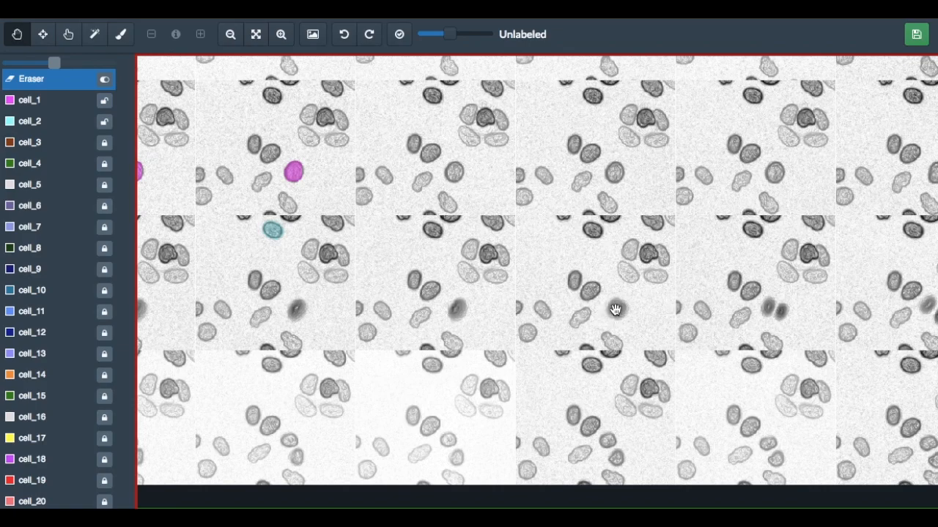
drag(770, 306, 693, 307)
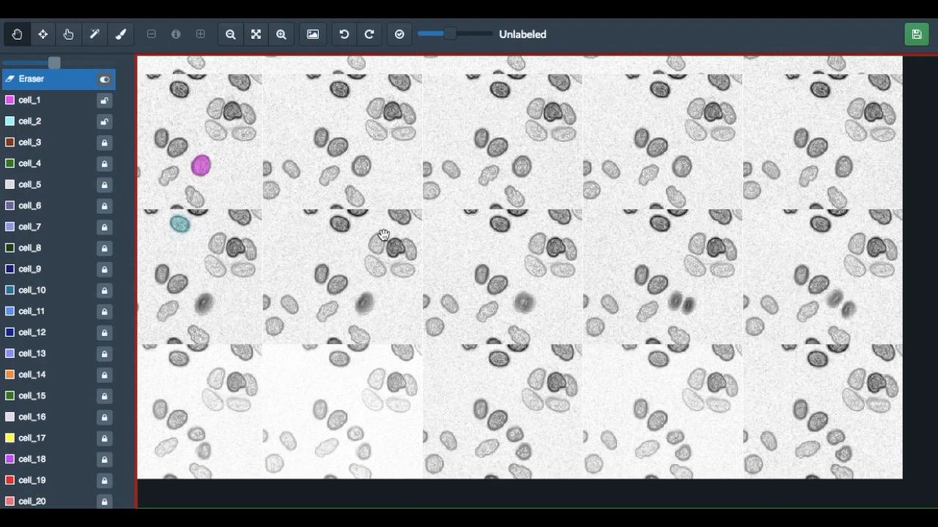
drag(374, 248, 484, 285)
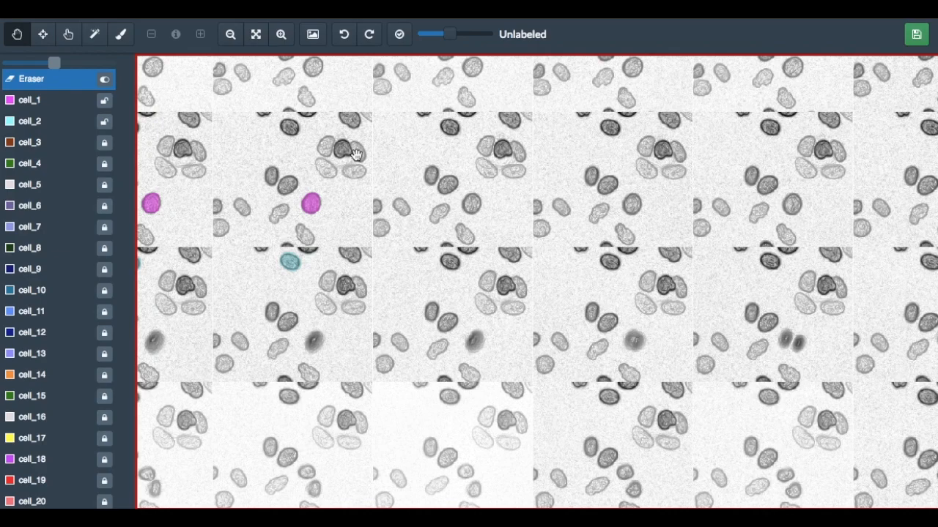
drag(355, 154, 442, 251)
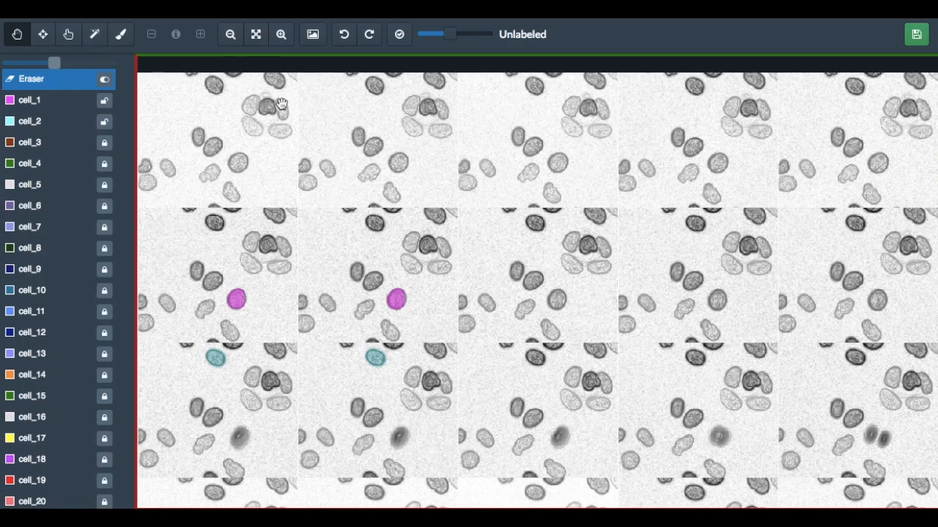
click(231, 35)
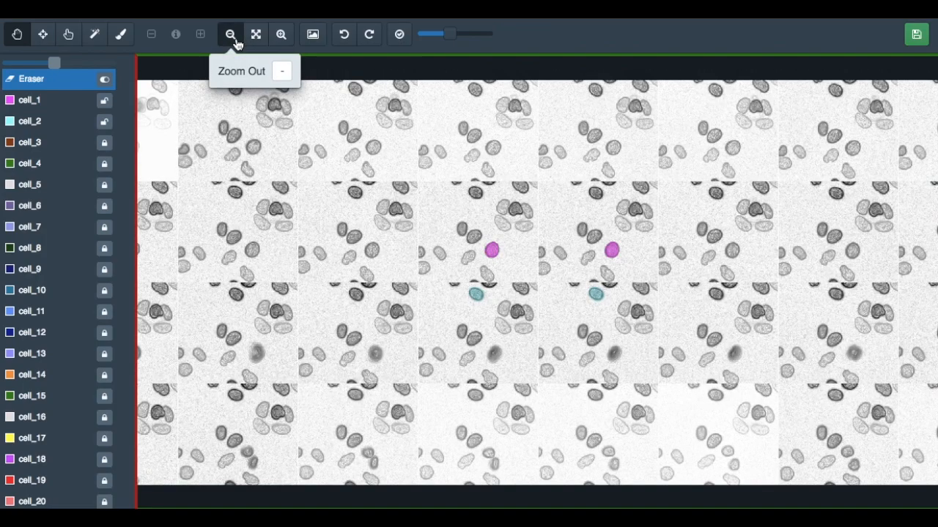
click(232, 35)
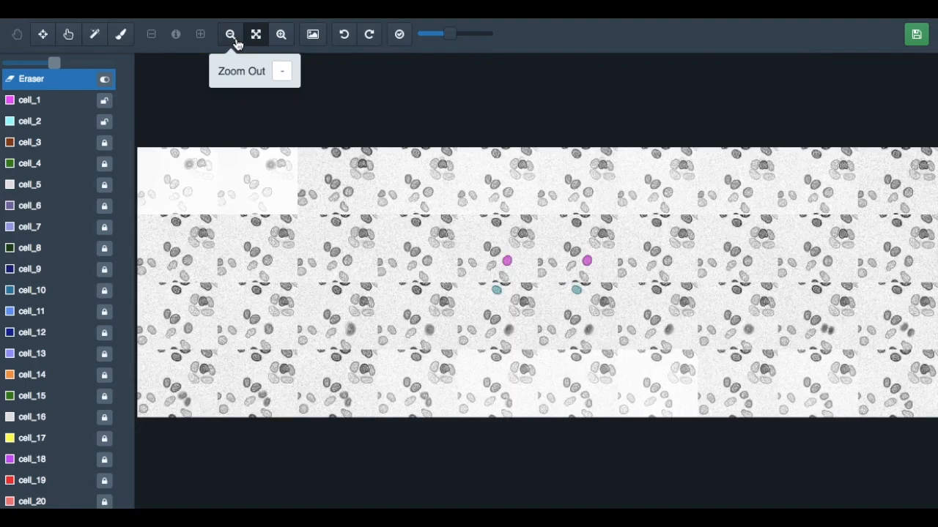